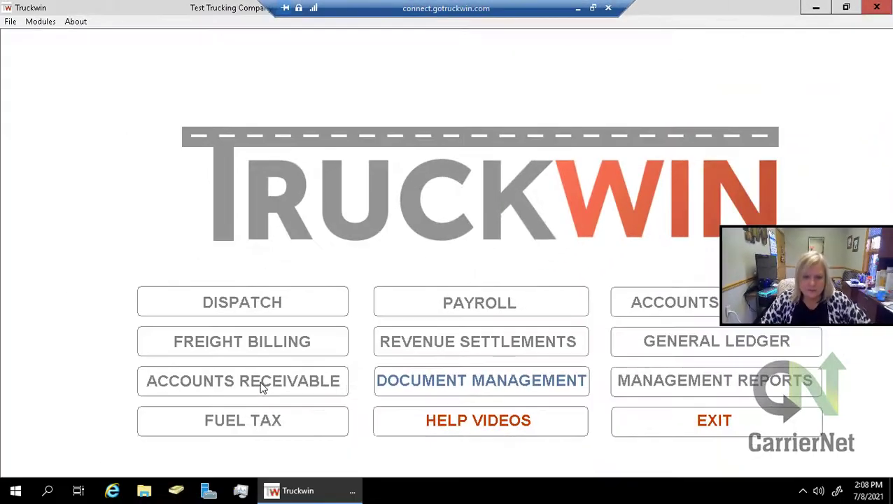
- Open the Accounts Receivable module from the Truckwin main menu
left_click(260, 383)
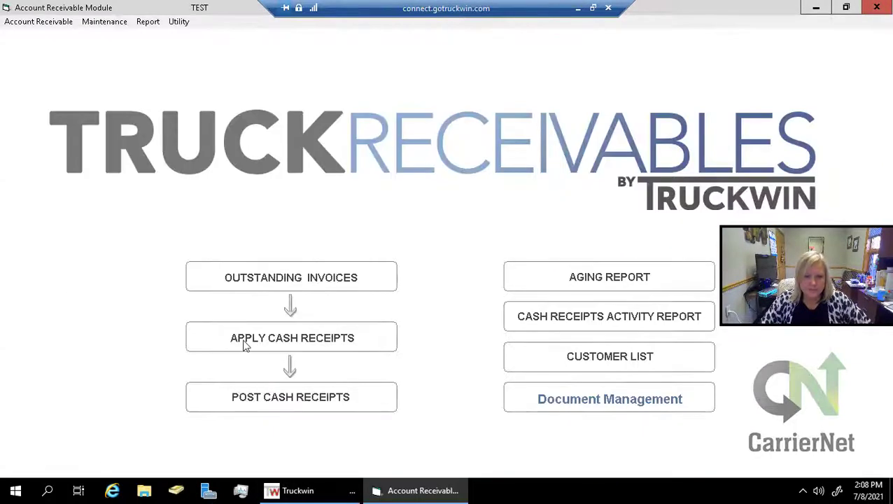
- Start a cash receipt for customer WALMART and select its OVERPD070821 overpayment row
left_click(335, 341)
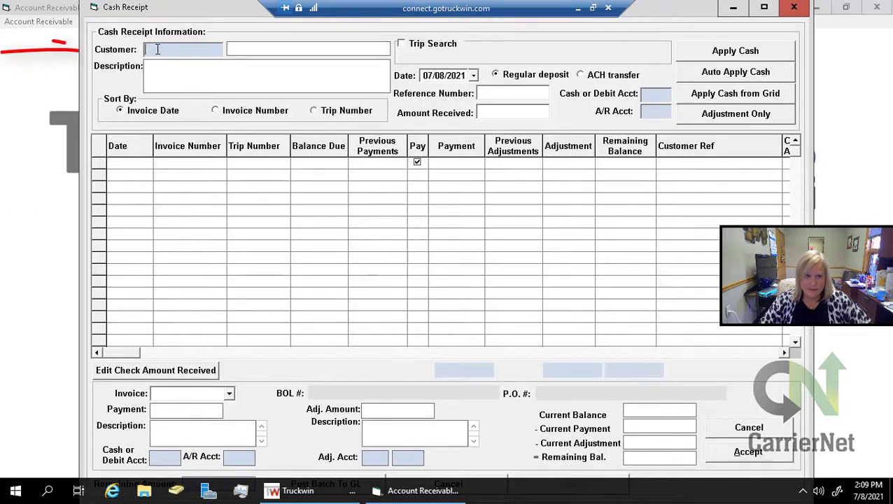
double_click(158, 49)
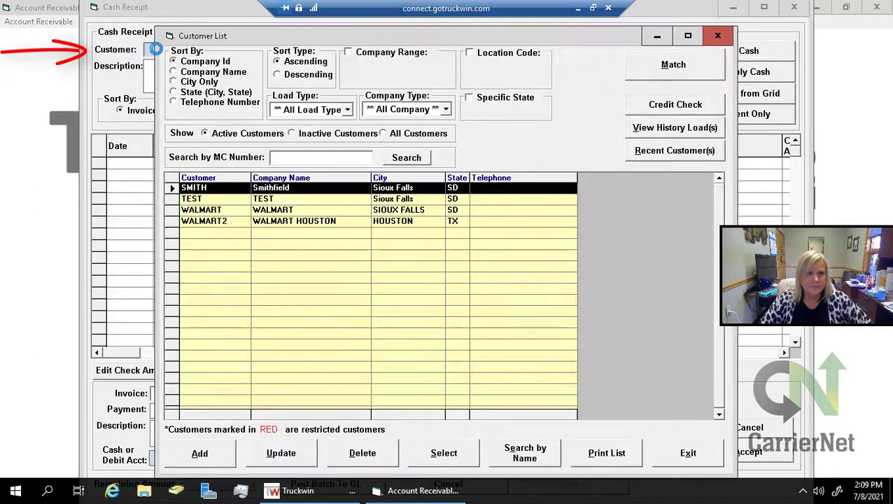
left_click(173, 210)
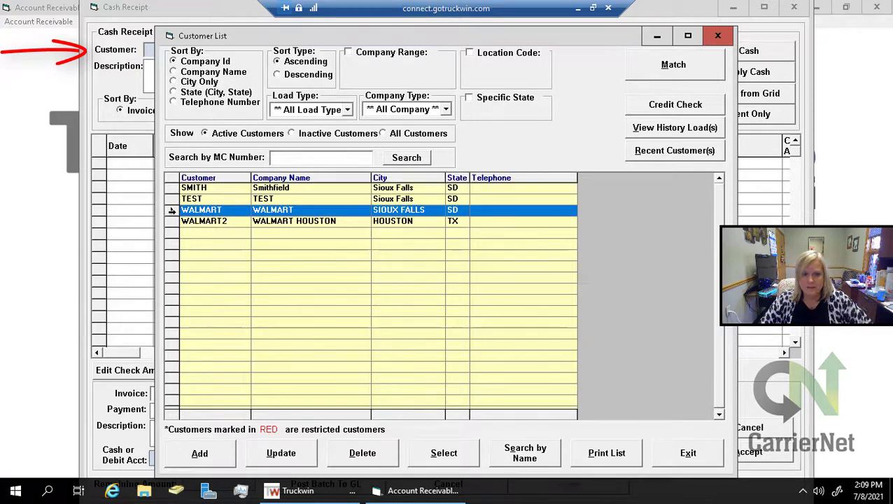
left_click(445, 454)
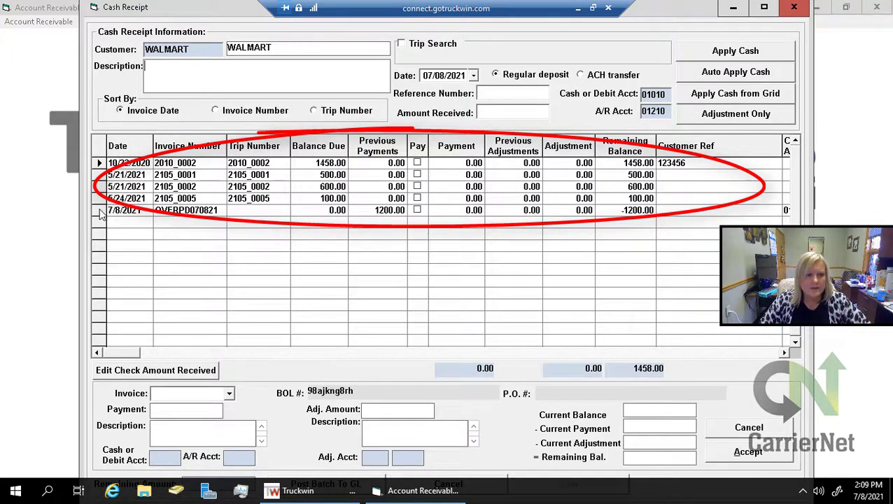
left_click(168, 216)
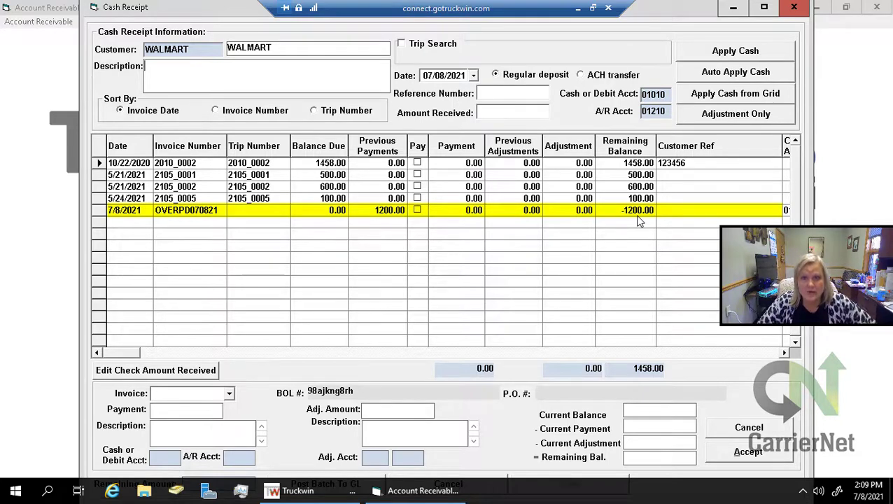
- Deselect the overpayment row and mark the WALMART receipt as Adjustment Only
left_click(107, 212)
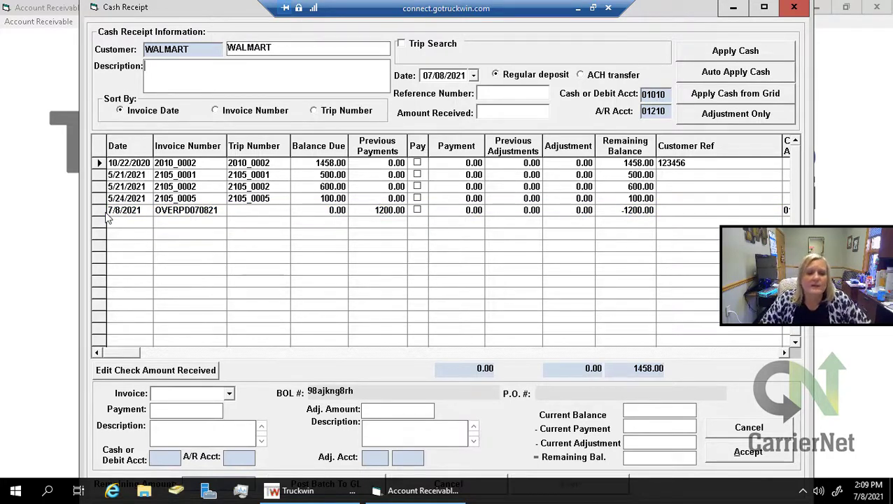
left_click(723, 117)
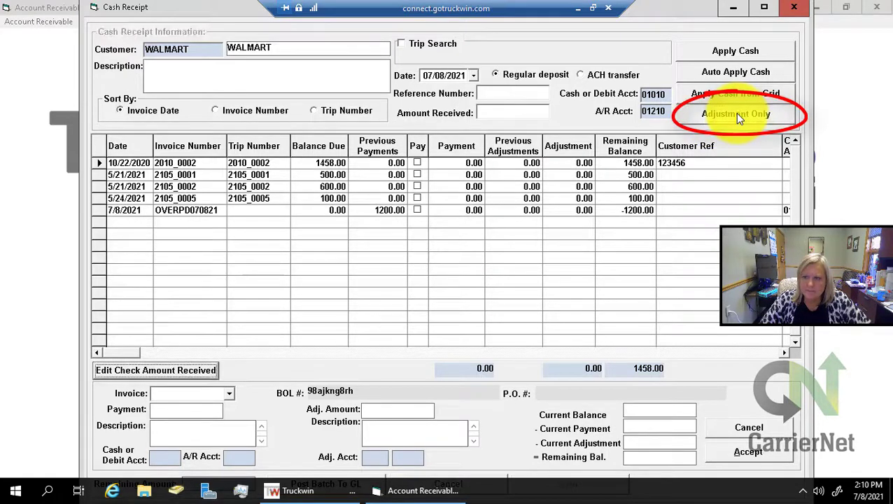
- Choose the OVERPD070821 credit, balance -1200.00, as the invoice to adjust
left_click(230, 394)
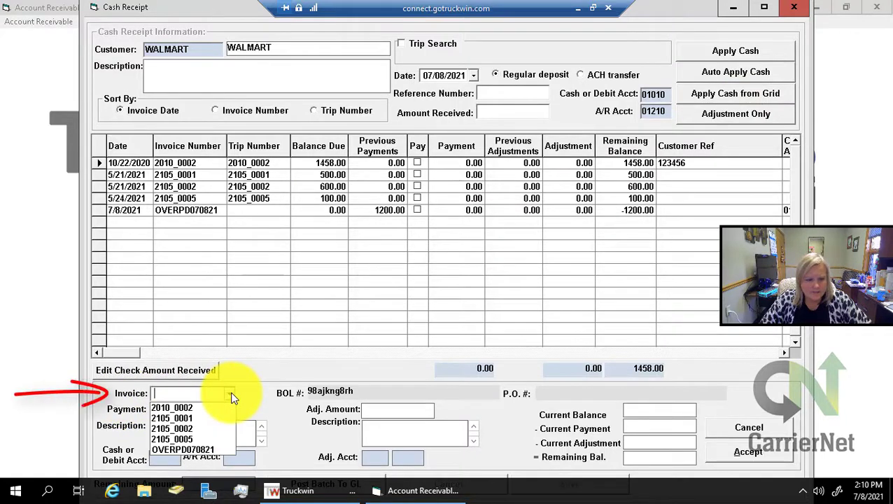
left_click(198, 449)
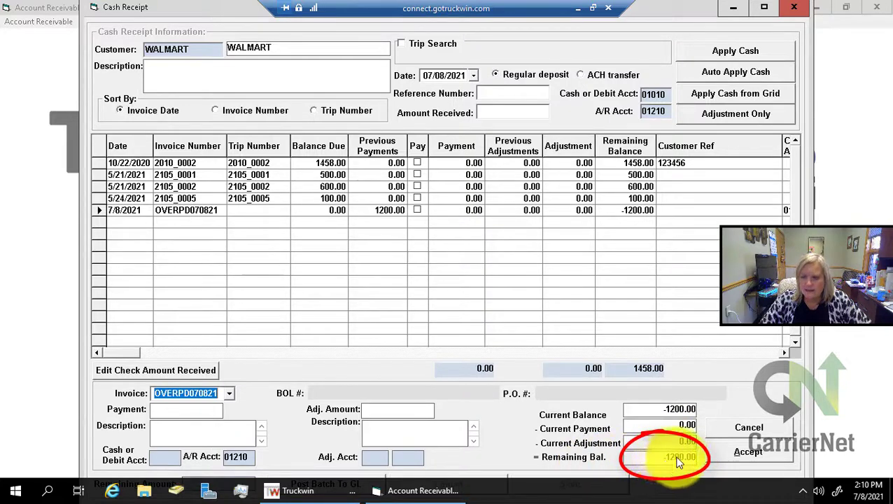
left_click(379, 411)
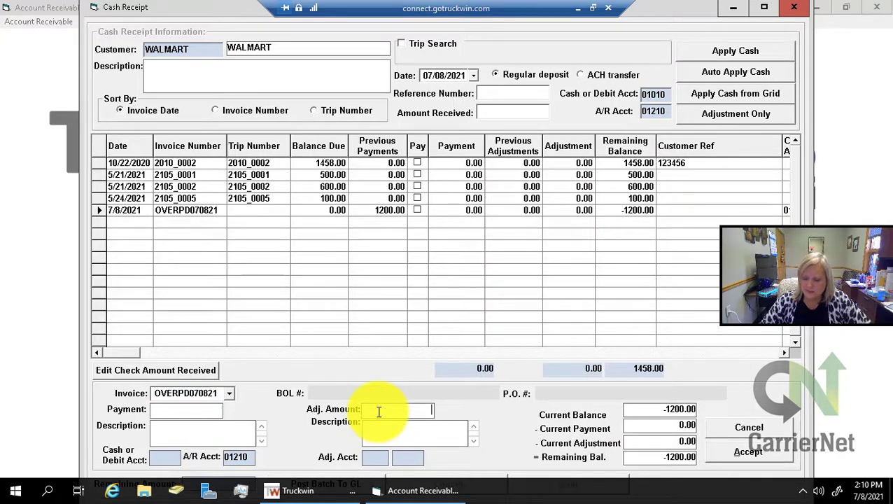
- Enter a -1200 adjustment described 'applying to invoices' on OVERPD070821
type("-1200")
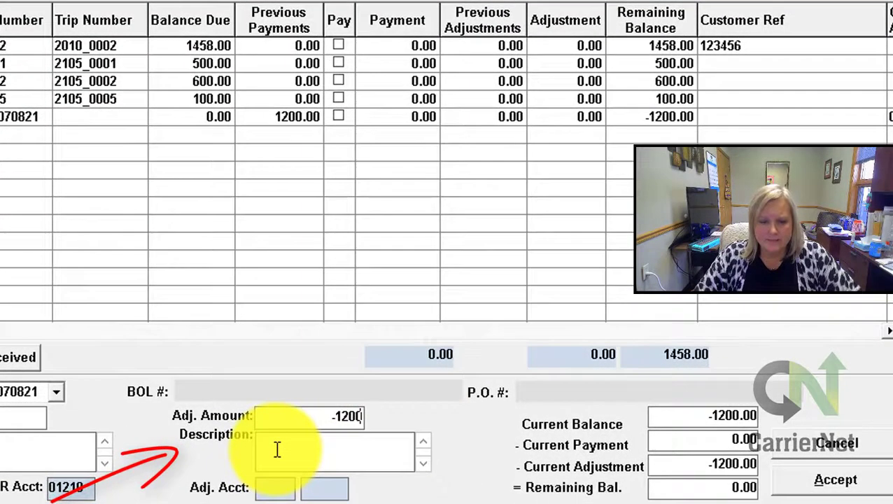
left_click(376, 431)
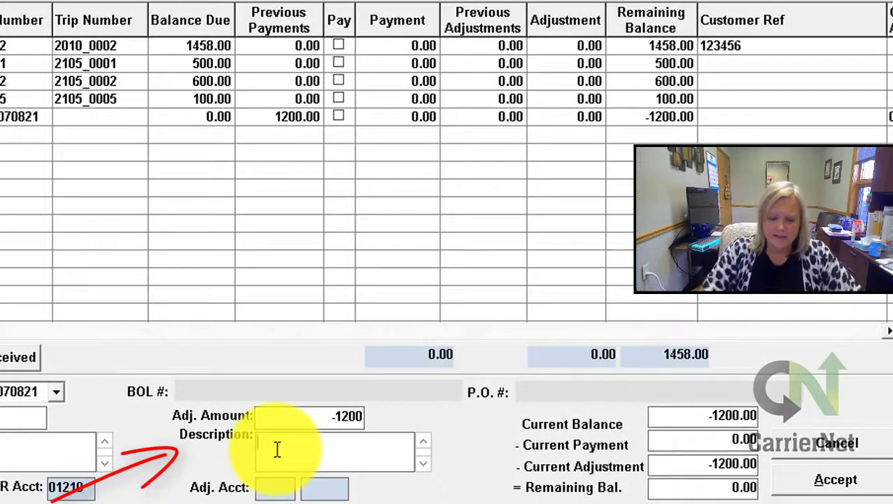
type("a")
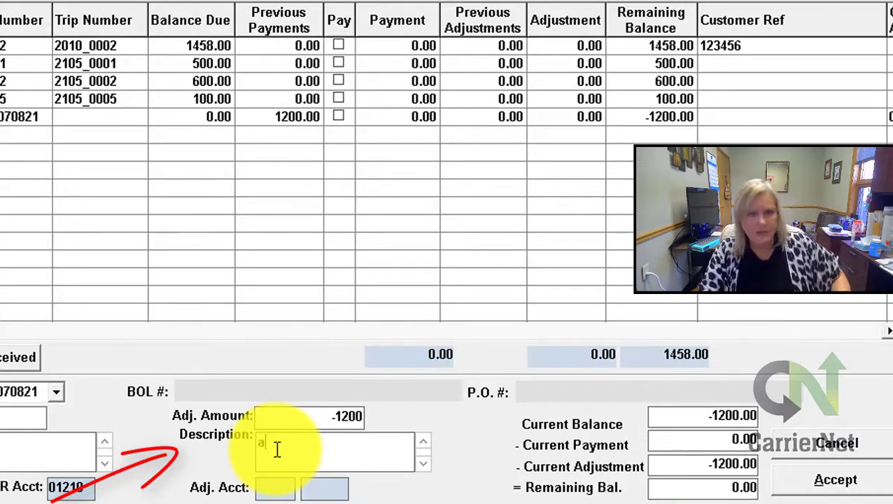
type("pplying to invoices")
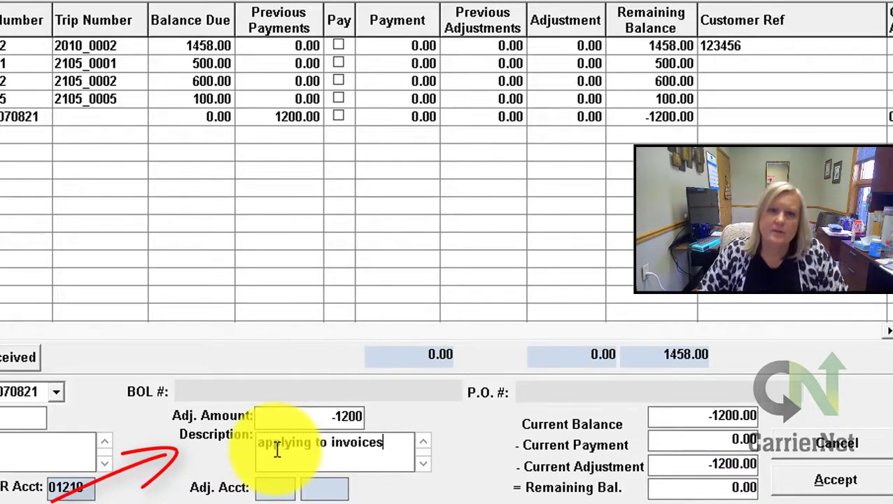
left_click(276, 489)
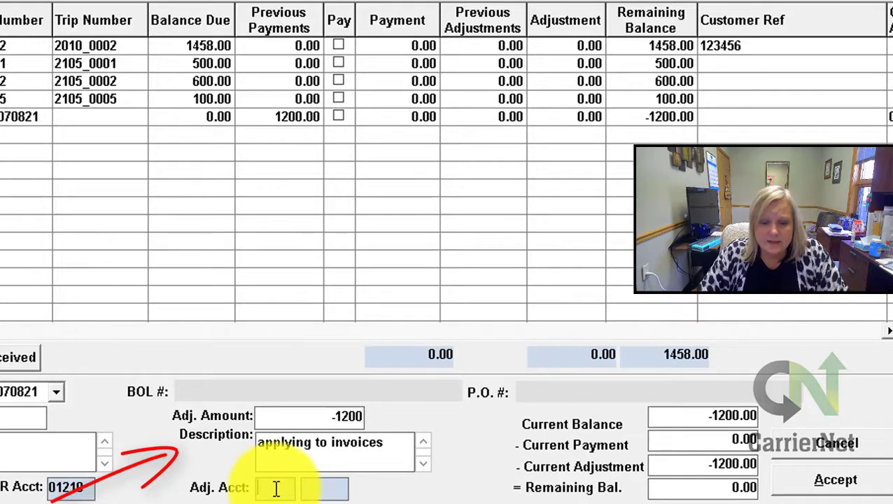
double_click(277, 489)
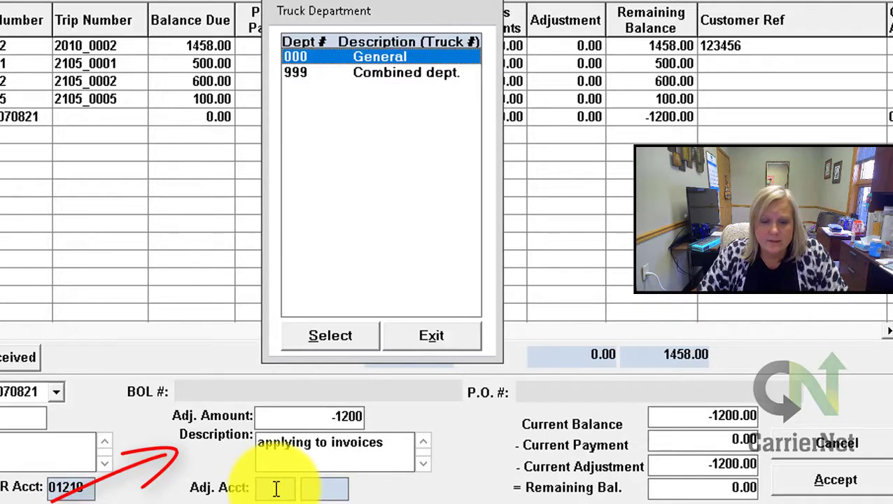
- Set the adjustment account to department 000 General, account 01210 Billed Accounts Receivable
double_click(294, 57)
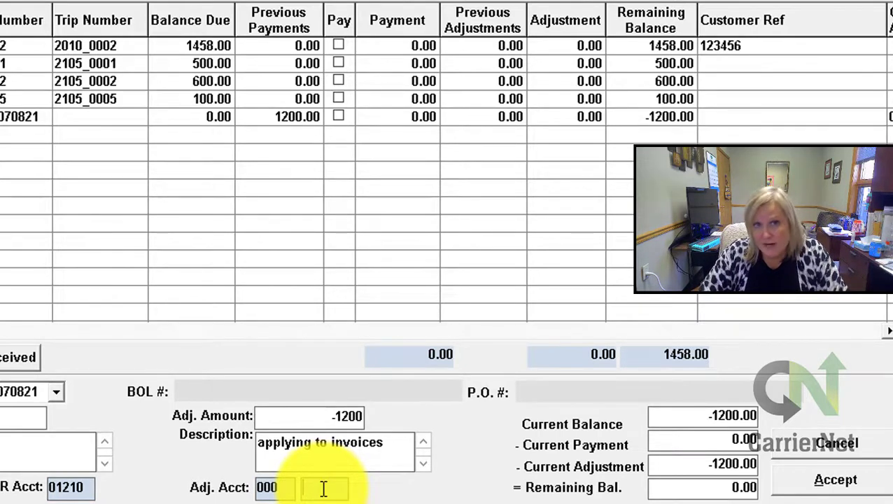
double_click(323, 489)
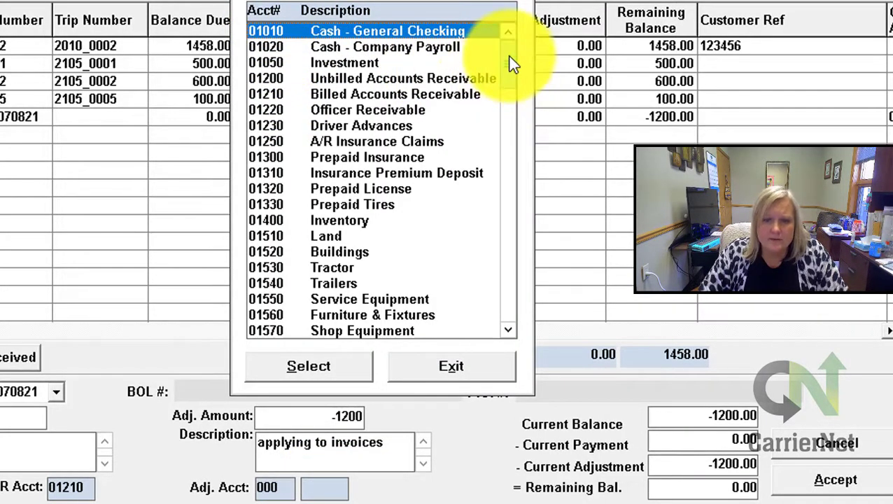
left_click(274, 94)
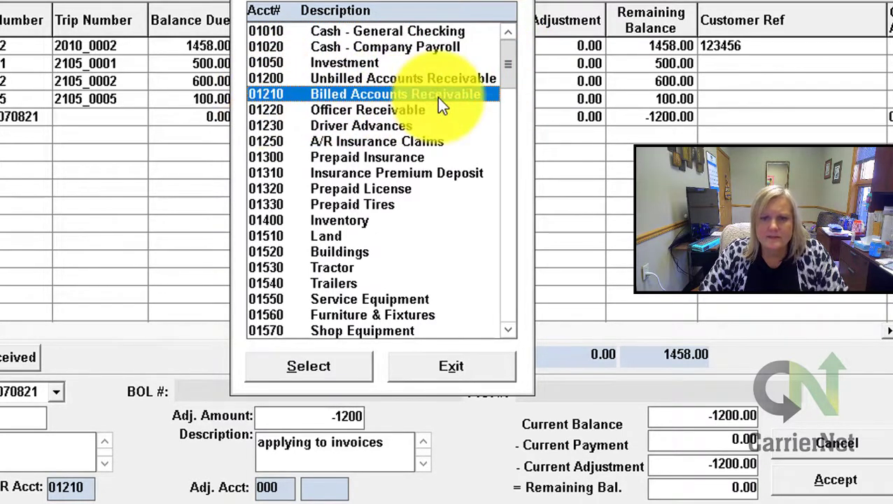
left_click(323, 368)
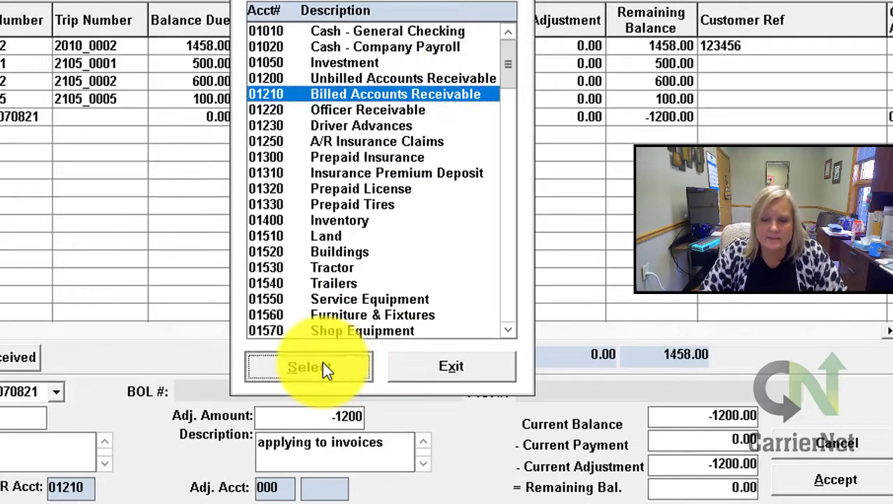
- Accept the -1200.00 adjustment, bringing OVERPD070821 to a 0.00 balance
left_click(836, 482)
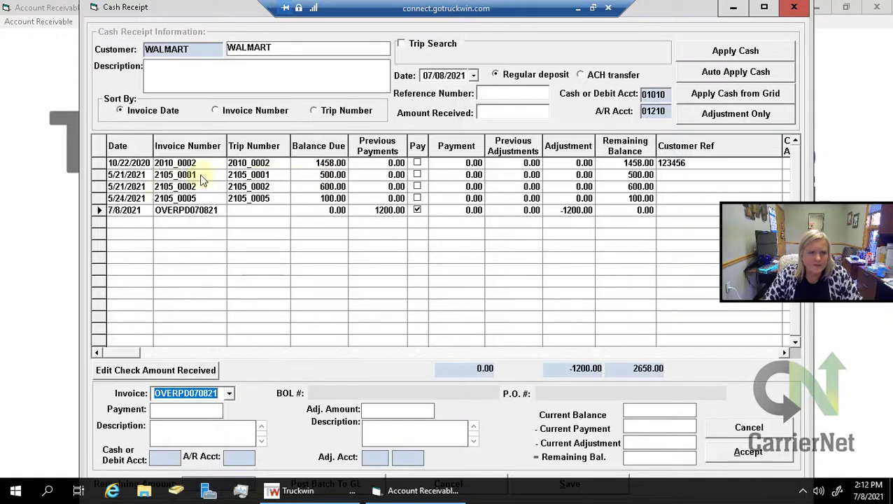
- Apply a 500 'from overpayment' adjustment to invoice 2105_0001, clearing it to 0.00
left_click(231, 395)
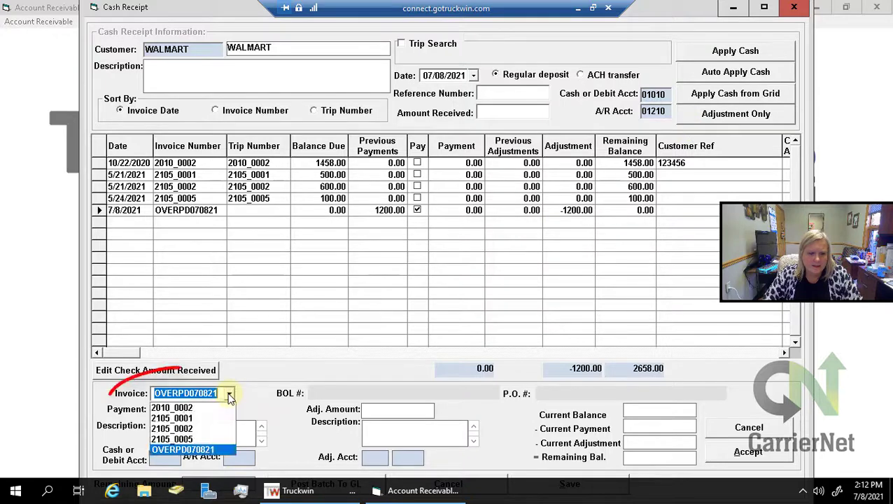
left_click(196, 418)
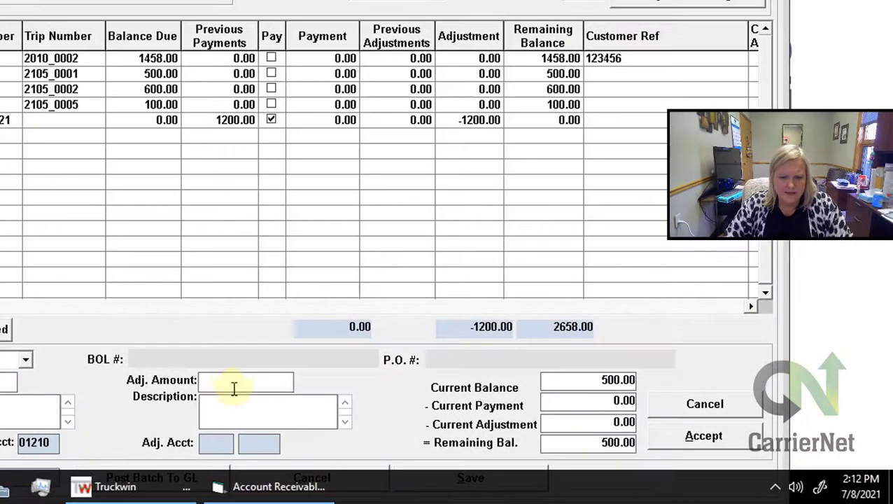
type("500")
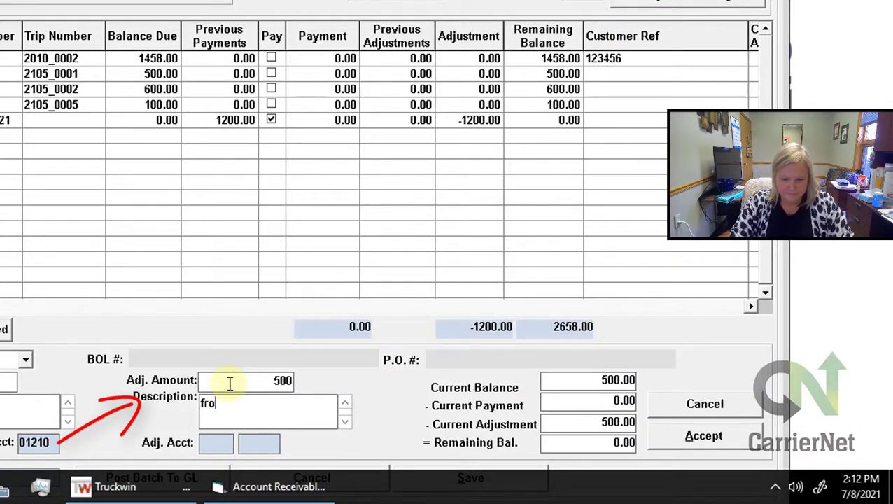
type("from overpayment")
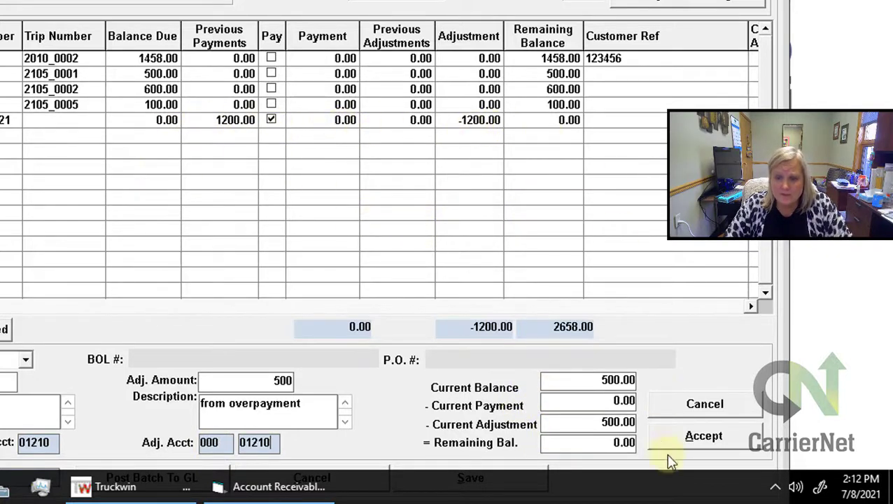
left_click(703, 440)
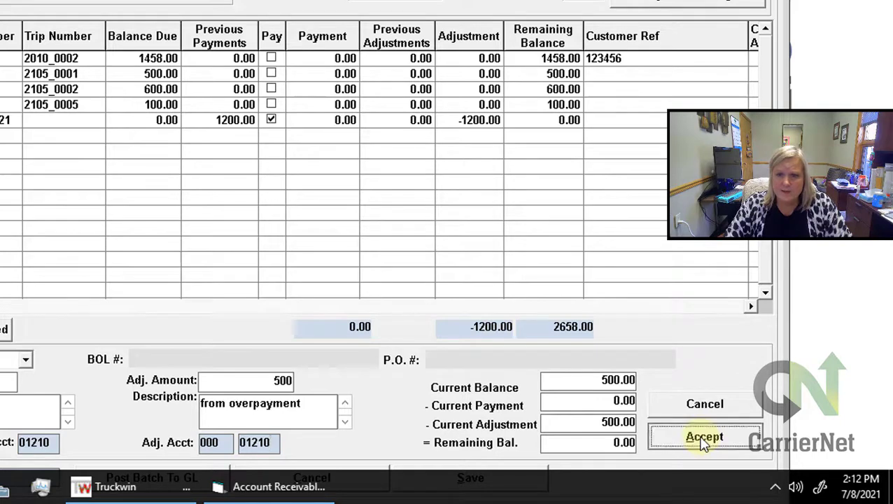
- Select invoice 2105_0002 in the Invoice dropdown as the next invoice to adjust
left_click(490, 74)
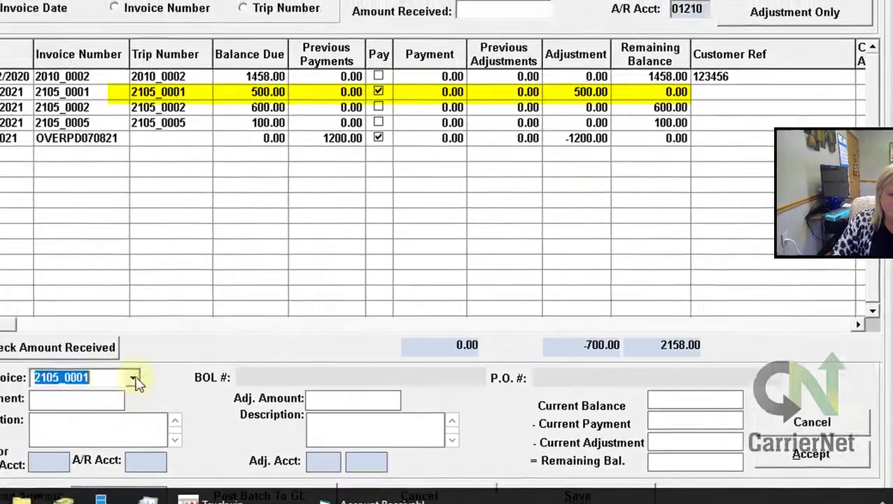
left_click(133, 378)
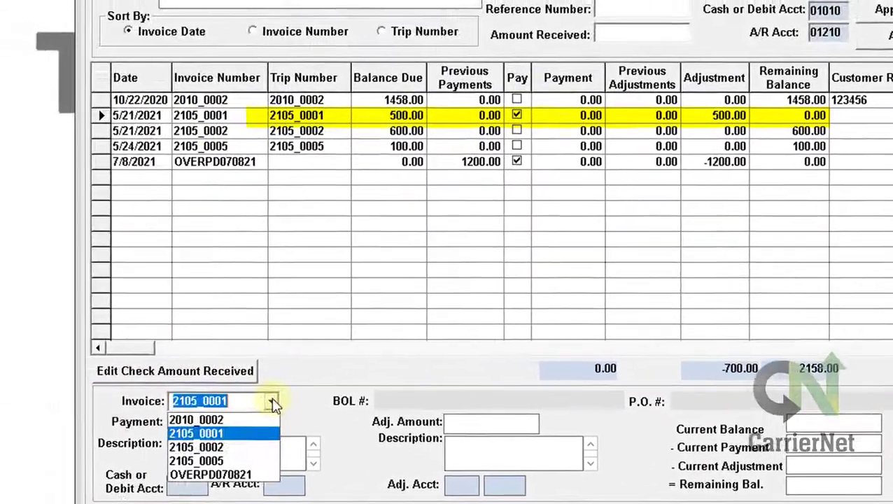
left_click(99, 397)
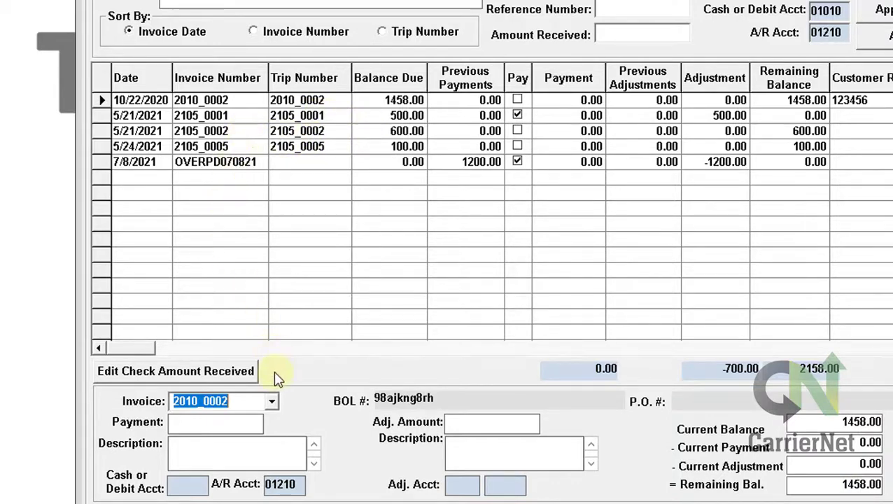
left_click(271, 401)
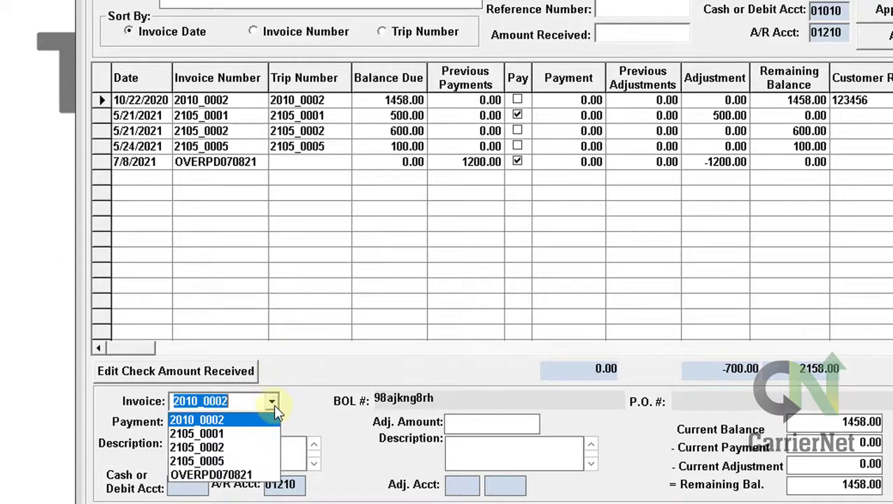
left_click(249, 445)
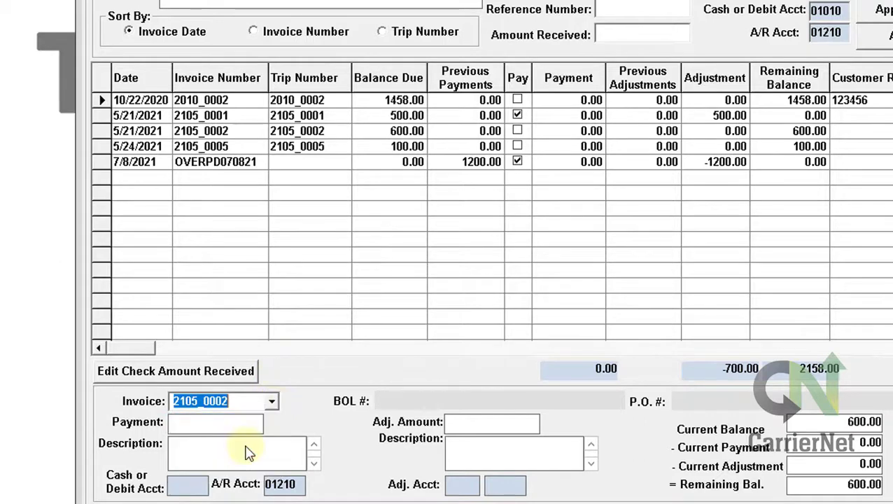
- Apply a 600 'from overpayment' adjustment to account 01210 on invoice 2105_0002
left_click(474, 423)
type("600")
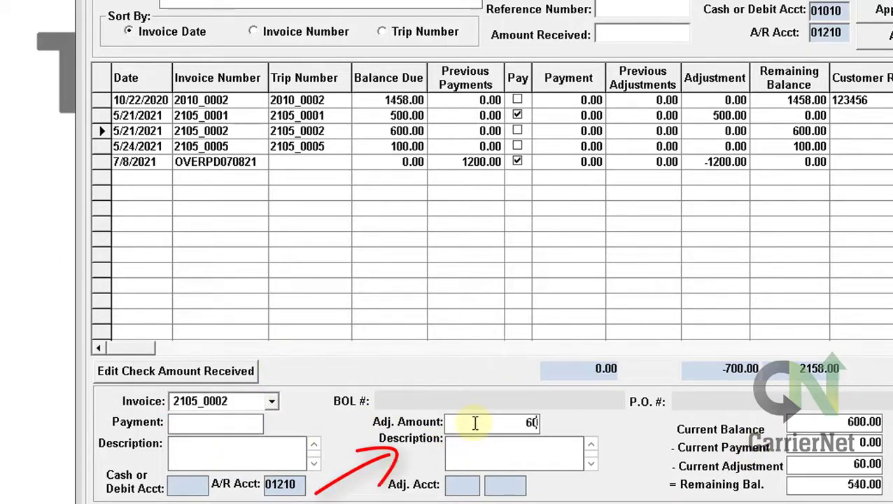
left_click(461, 447)
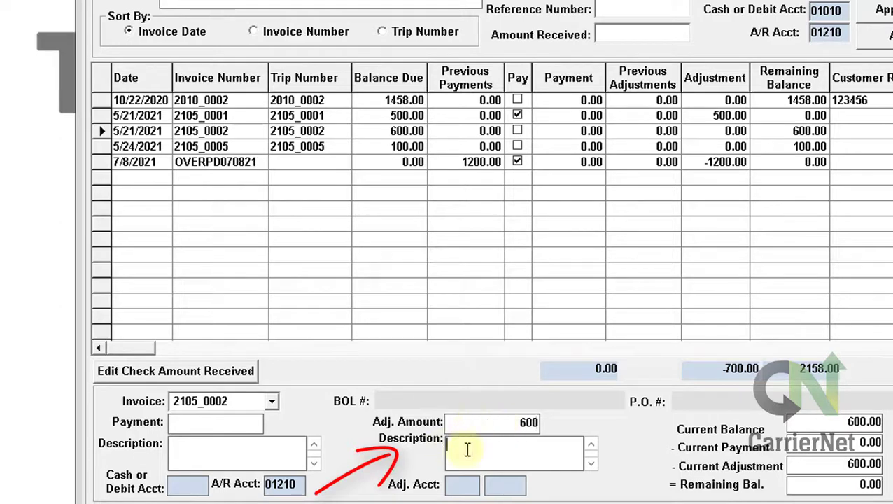
type("from overpayment")
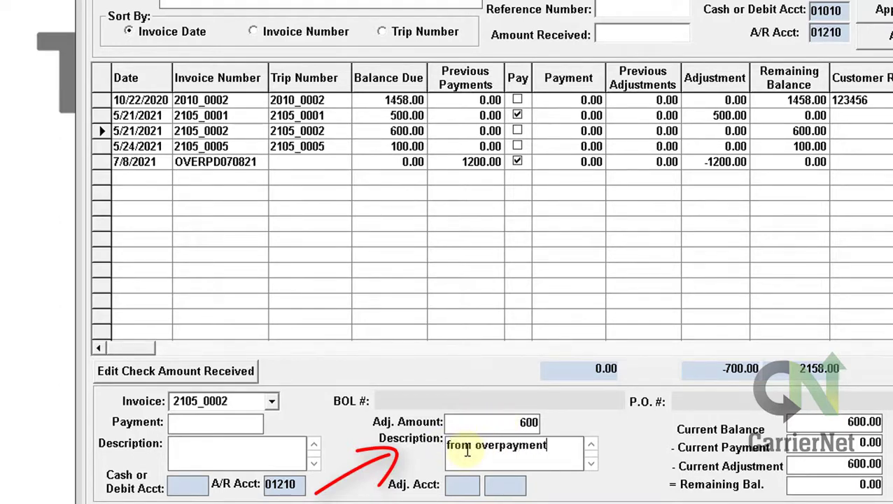
left_click(454, 488)
type("01")
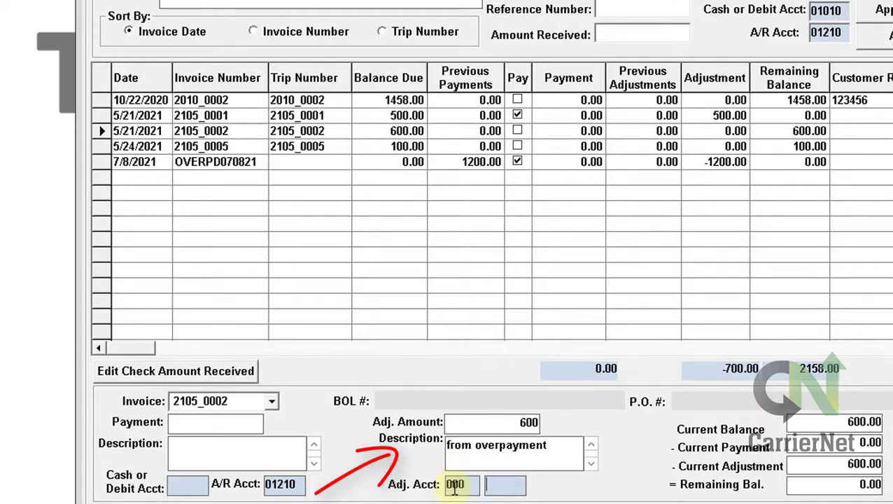
type("210")
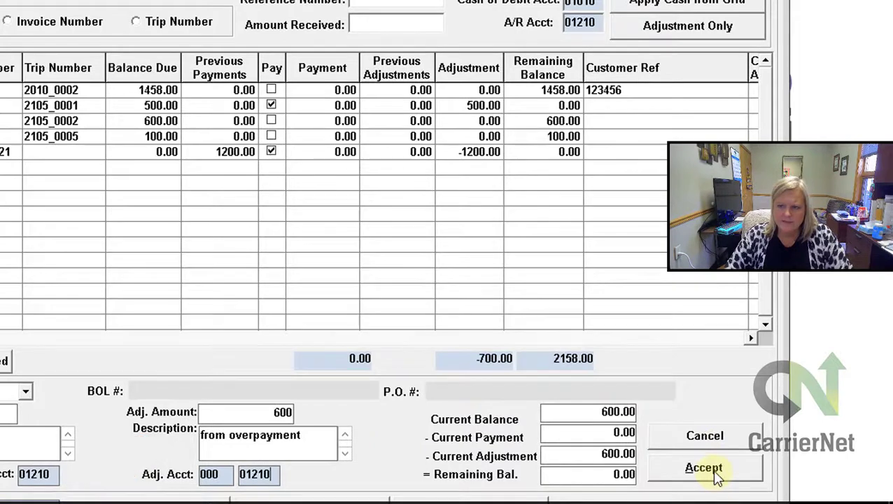
left_click(714, 472)
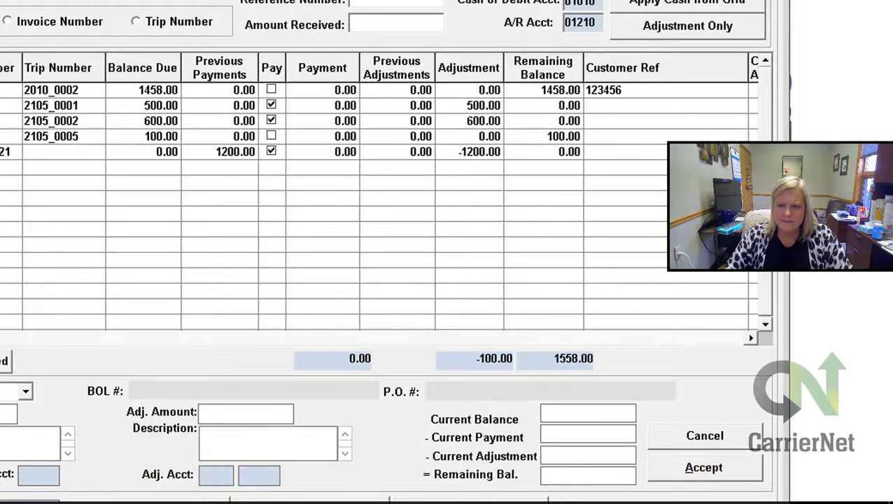
- Apply a 100 'applied overpayment' adjustment to invoice 2105_0005, clearing its balance
left_click(568, 122)
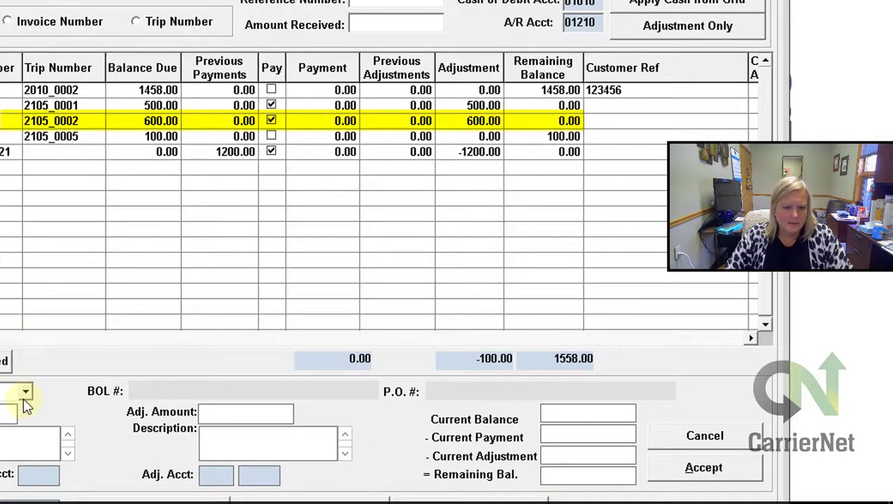
left_click(25, 392)
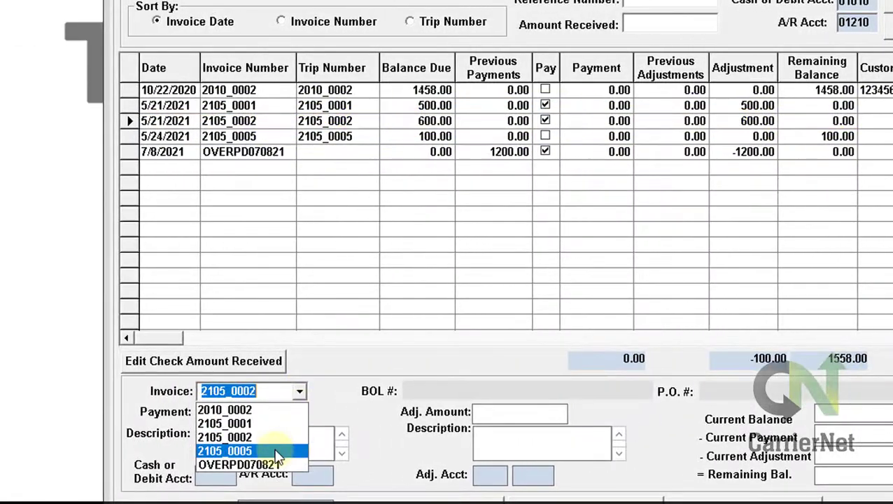
left_click(117, 450)
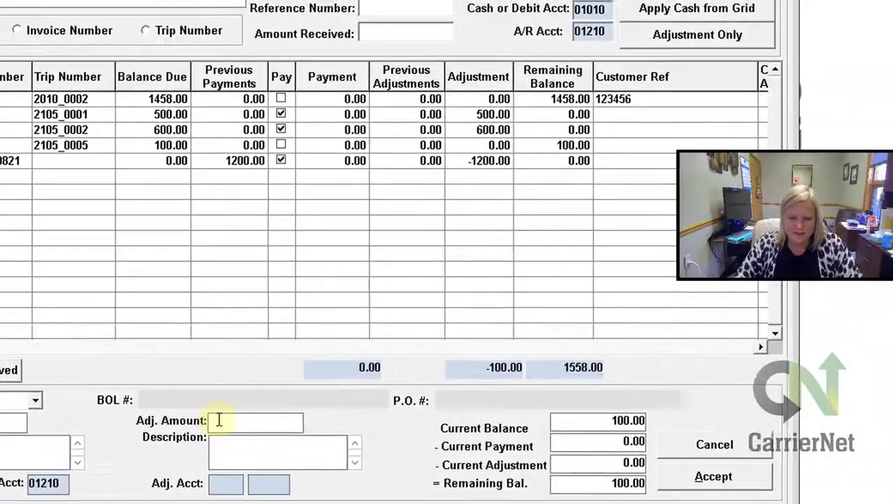
left_click(219, 419)
type("1")
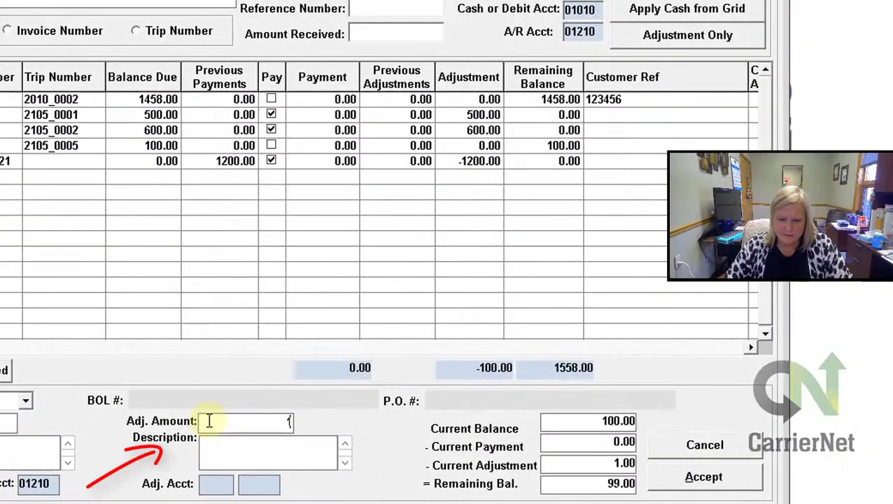
type("00applied overpayment")
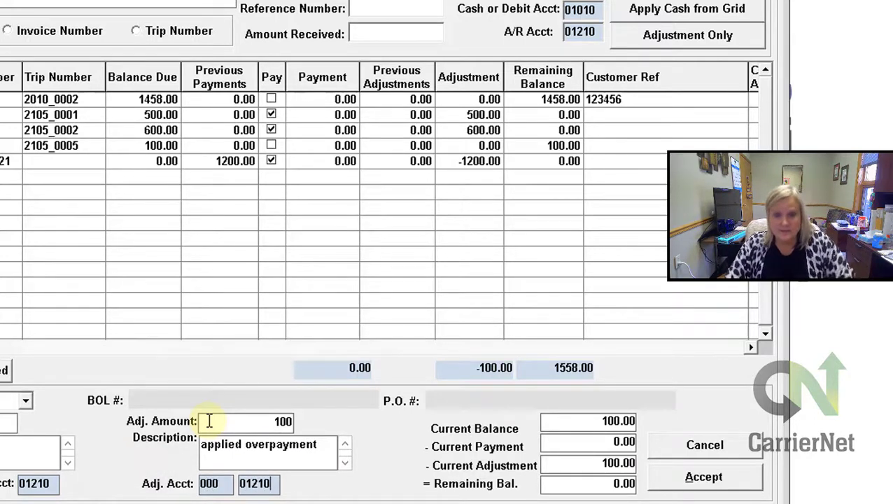
left_click(703, 482)
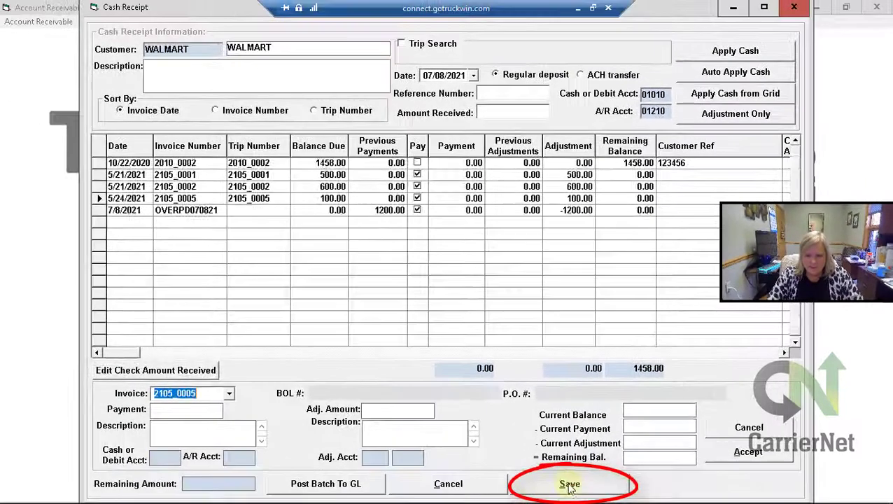
- Save the Walmart cash receipt and decline entering any additional cash receipts
left_click(569, 483)
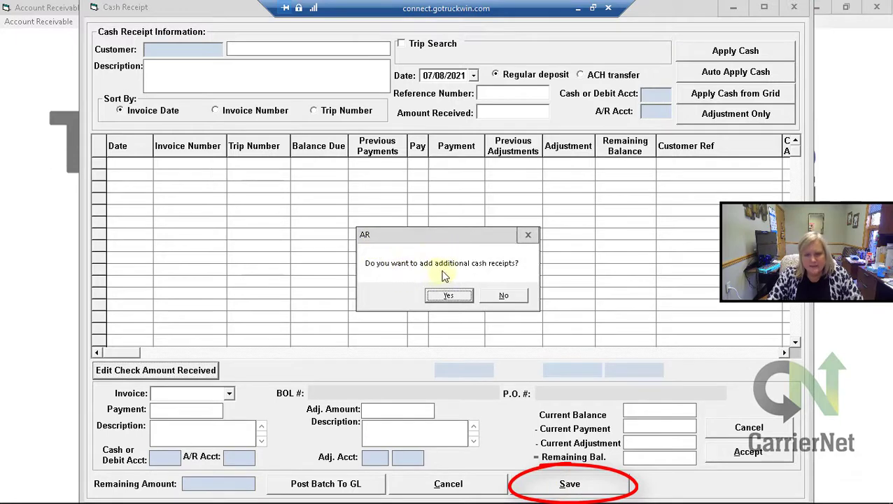
left_click(503, 295)
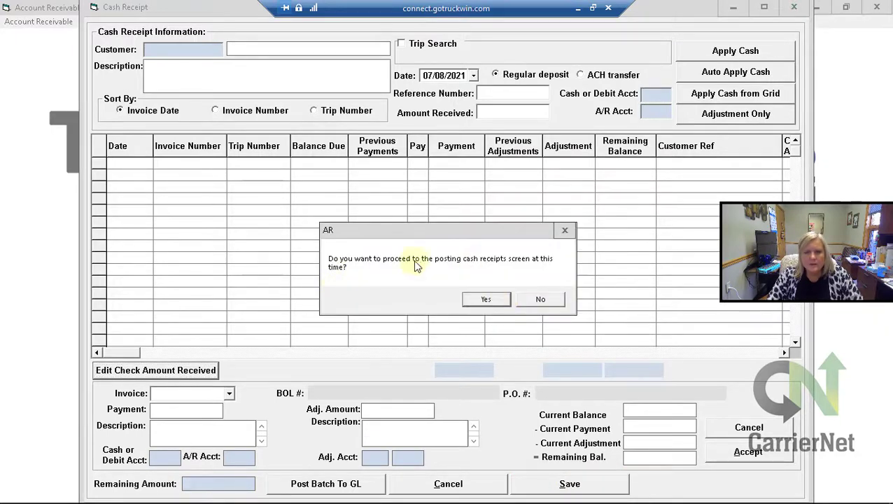
- Proceed to the Posting Cash Receipts screen and post the Walmart adjustments to the G/L
left_click(485, 301)
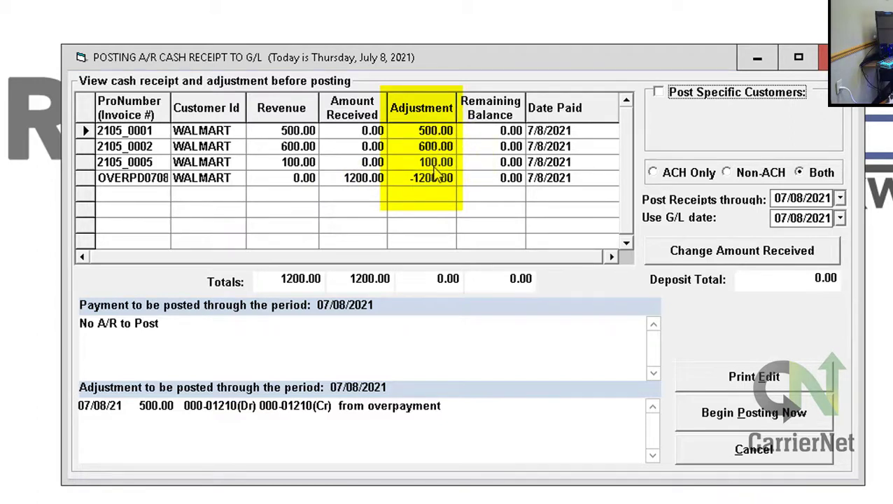
left_click(743, 414)
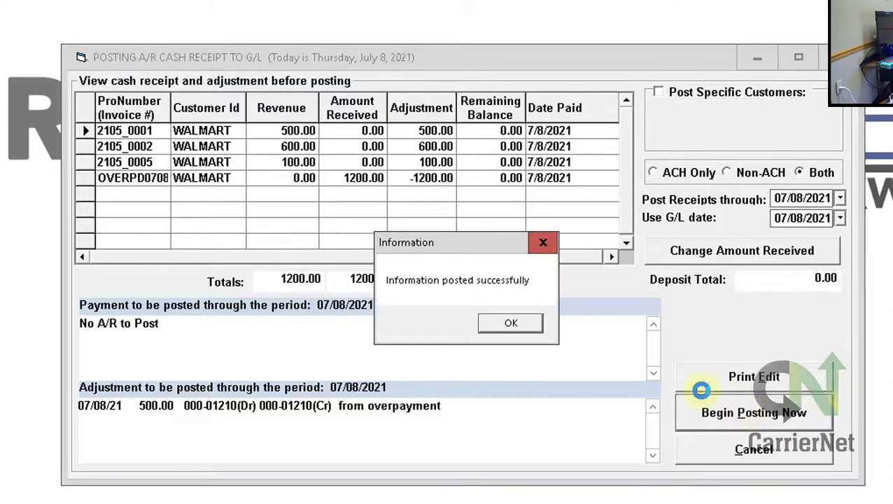